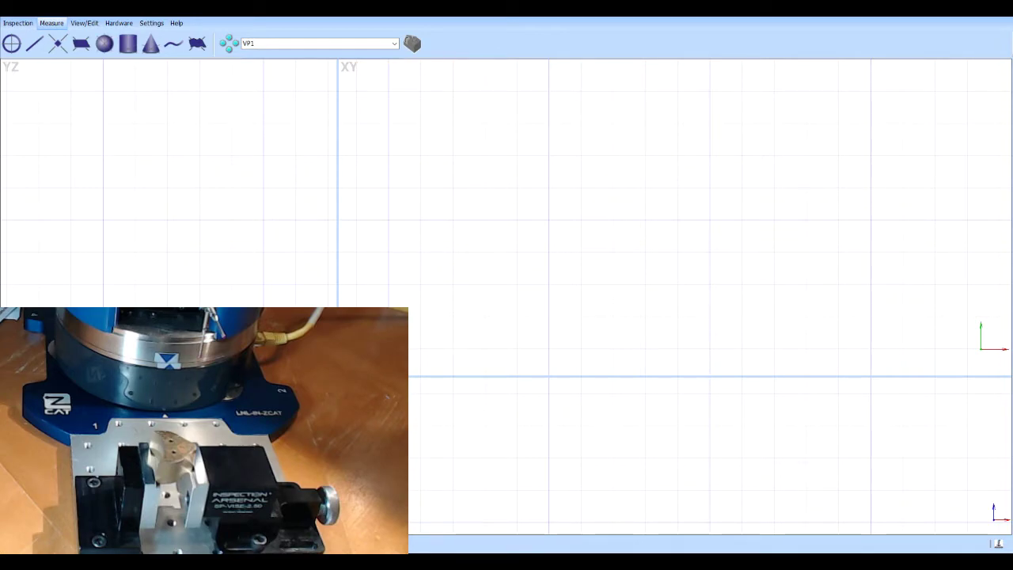
# Probe six points on the top face, level the part to that plane, and accept Plane Unit 1.
pyautogui.click(81, 45)
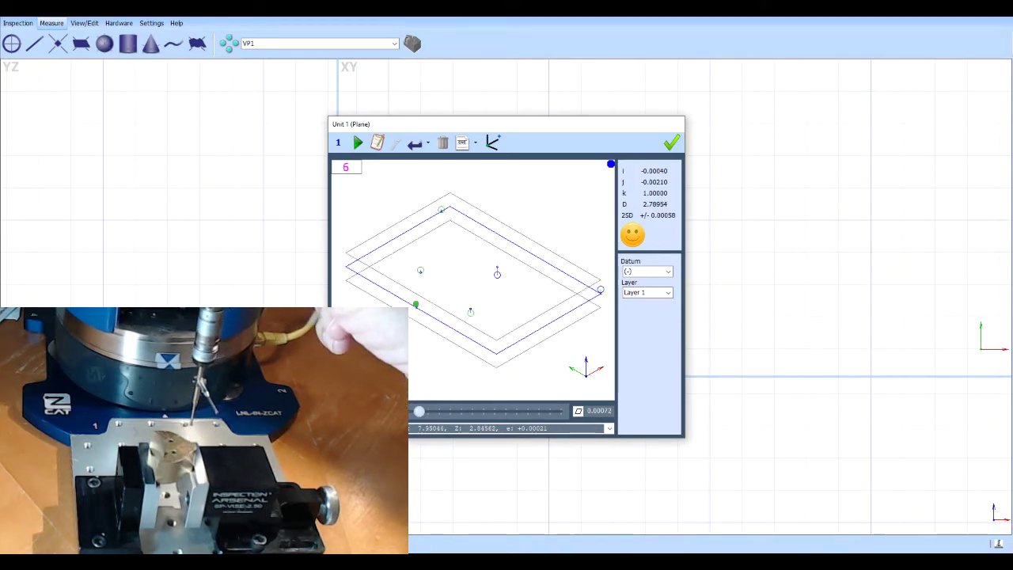
pyautogui.click(492, 142)
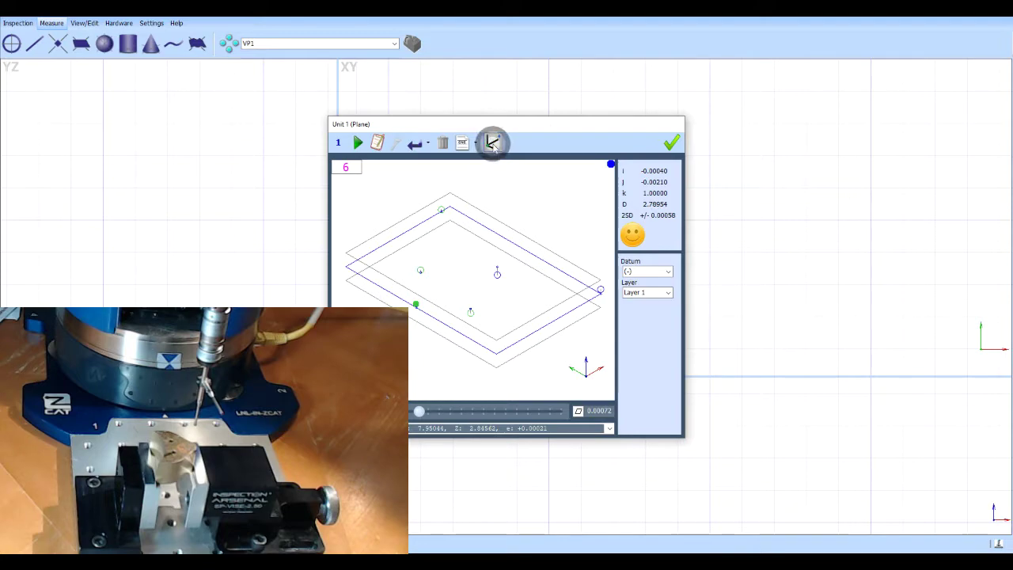
pyautogui.click(669, 144)
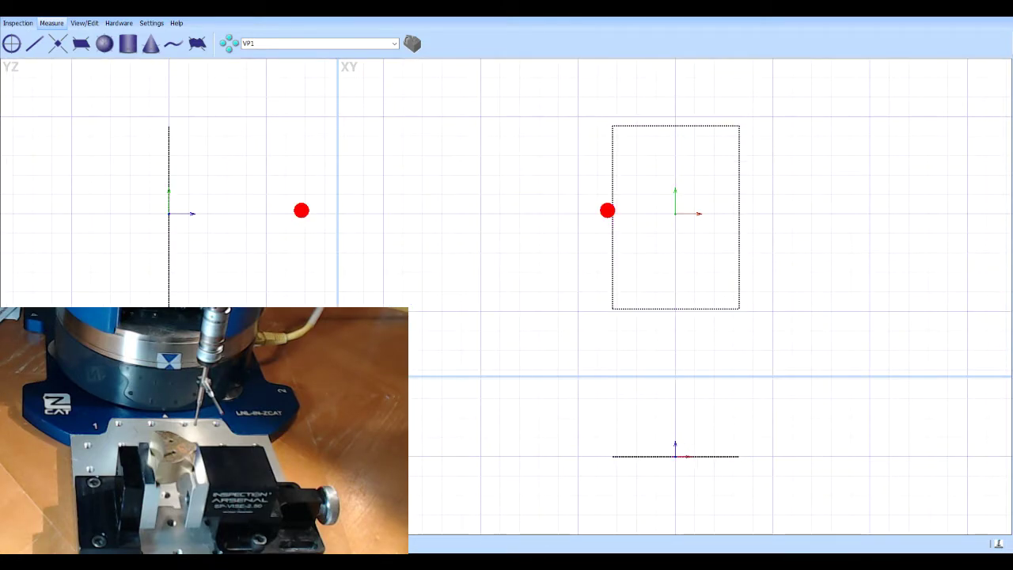
# Probe five points on the large circle, set the origin at its centre, and accept it.
pyautogui.click(12, 43)
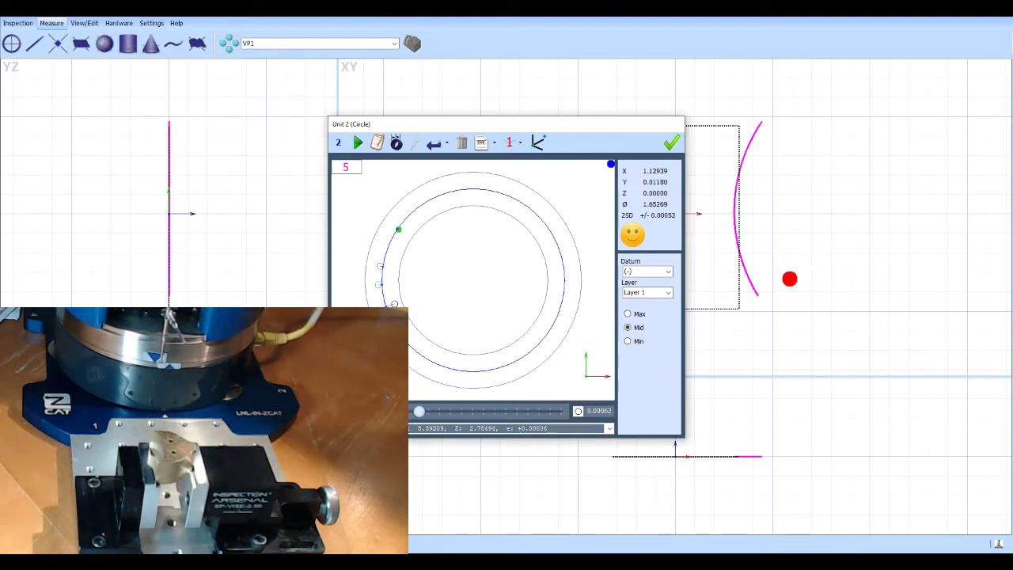
pyautogui.click(538, 141)
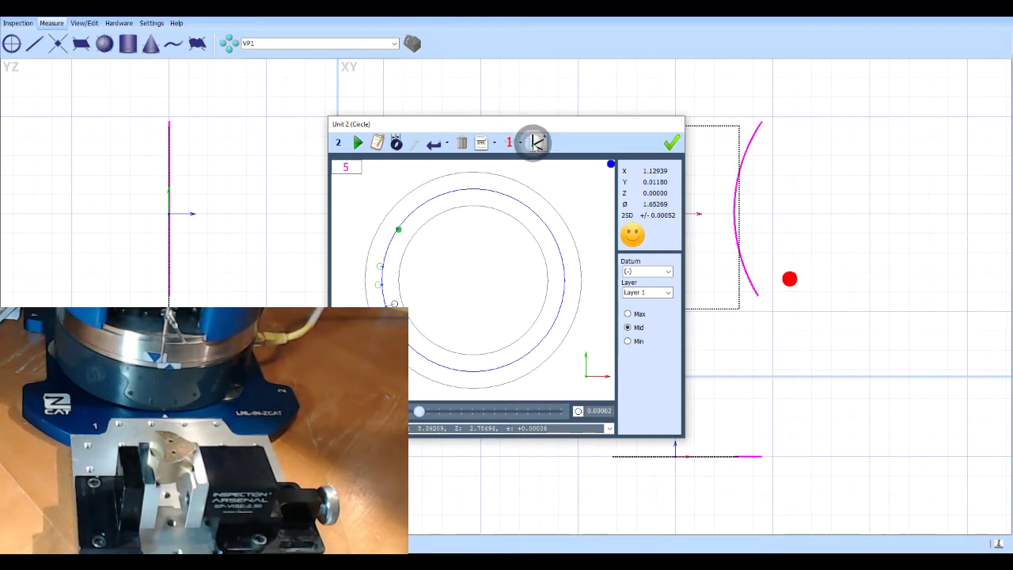
pyautogui.click(671, 142)
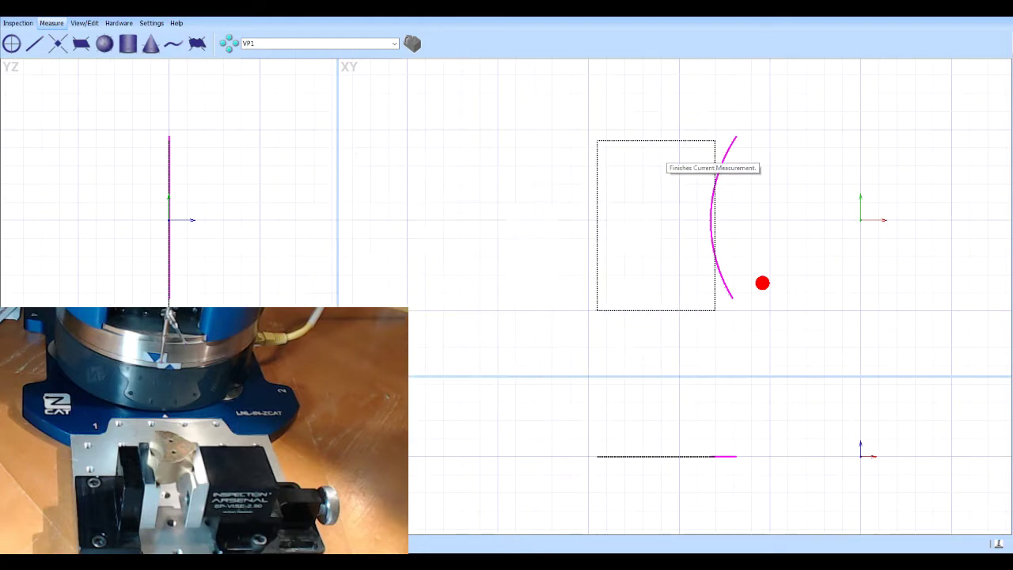
pyautogui.click(11, 43)
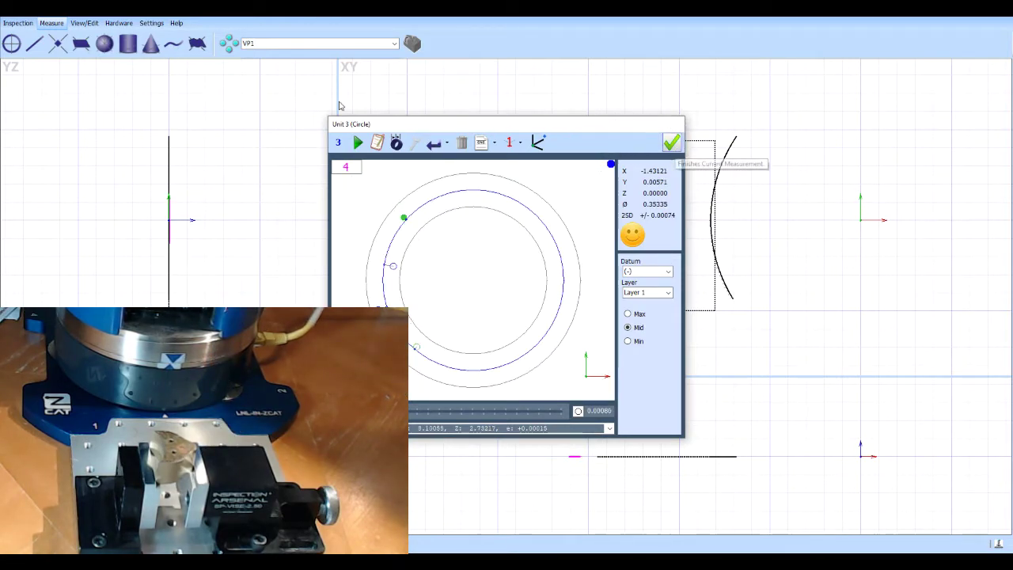
# Accept the small four-point circle as Circle Unit 3 and open a new Line Unit 4.
pyautogui.click(671, 142)
pyautogui.click(38, 49)
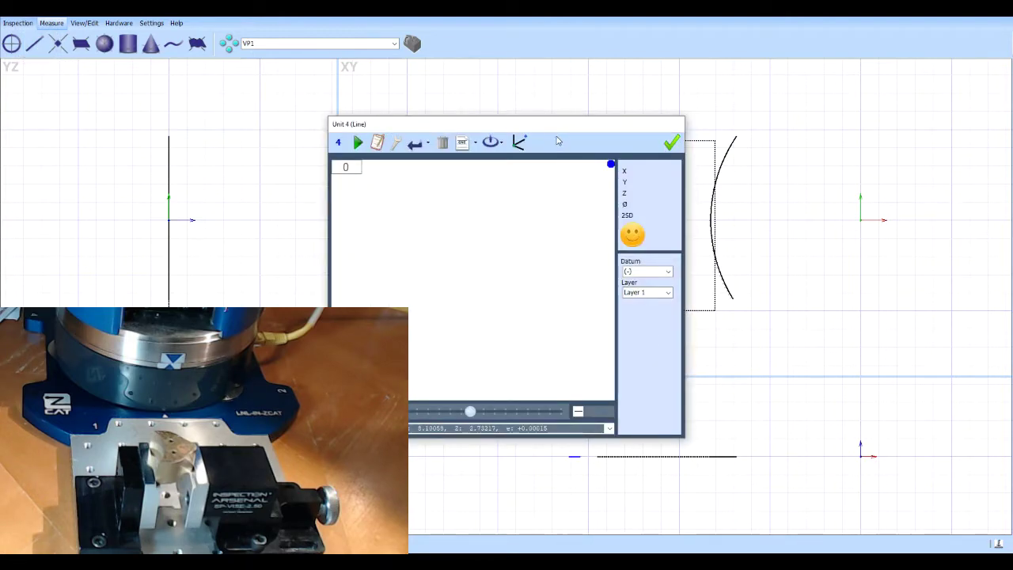
# Construct Line Unit 4 as a centre line through the small and large circle centres.
pyautogui.click(389, 144)
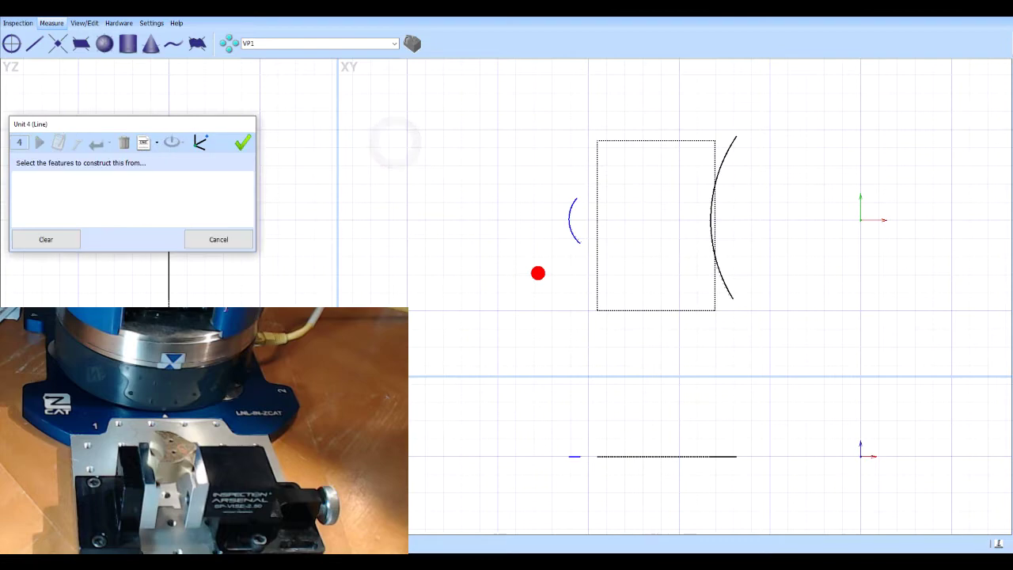
pyautogui.click(572, 214)
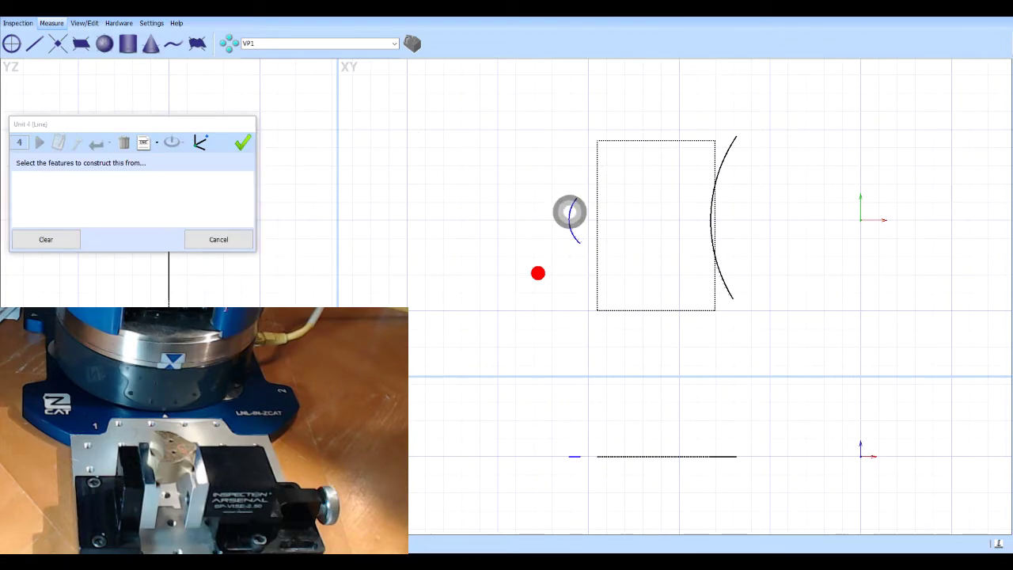
pyautogui.click(724, 154)
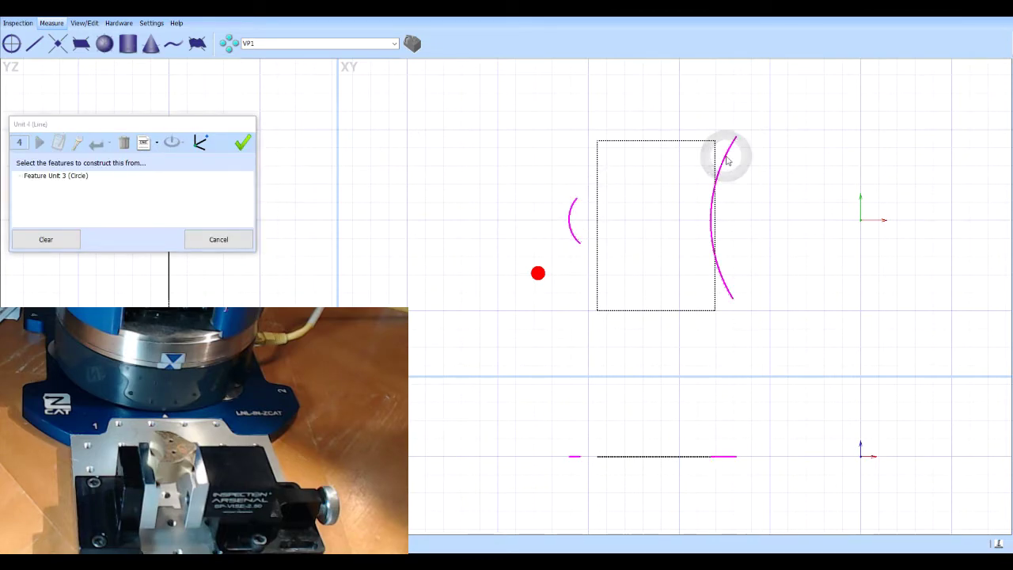
pyautogui.click(592, 208)
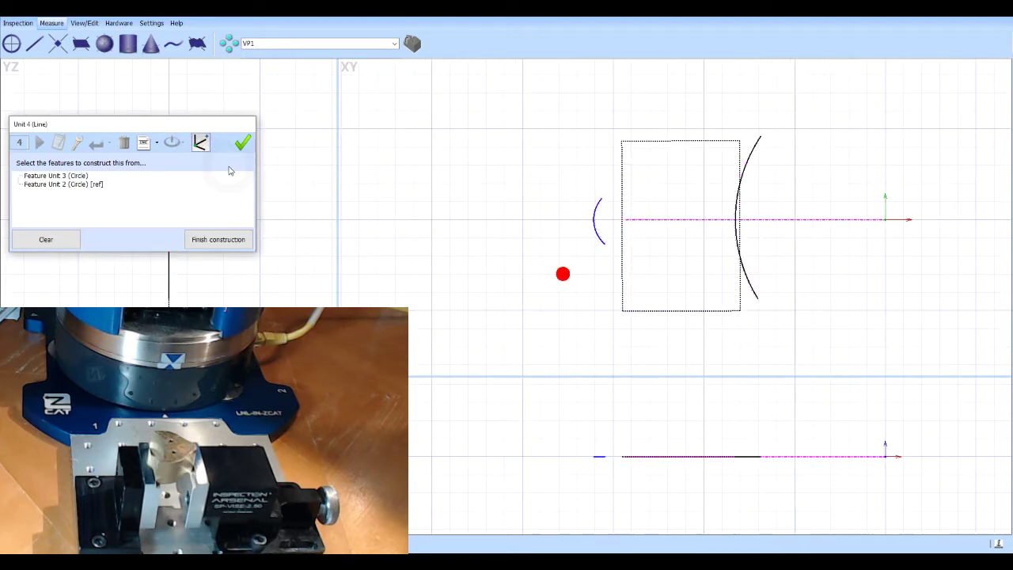
pyautogui.click(243, 143)
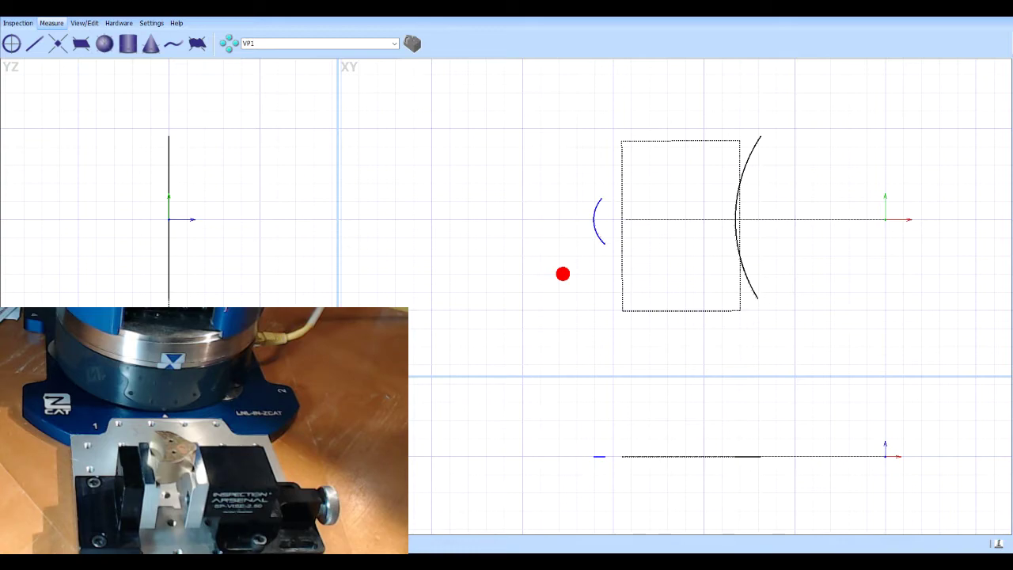
pyautogui.click(17, 23)
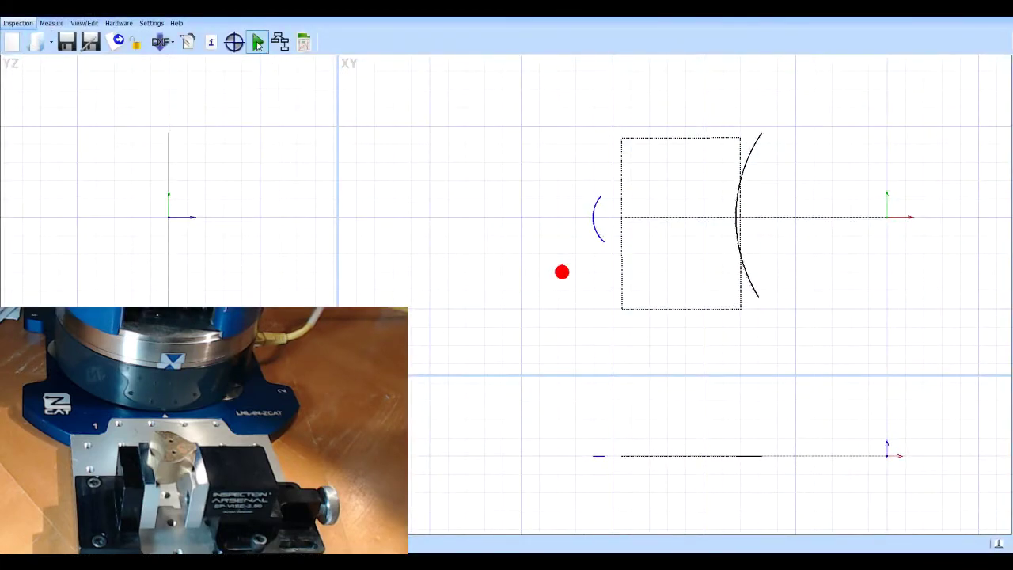
# Replay the recorded inspection program through all four measured features.
pyautogui.click(258, 43)
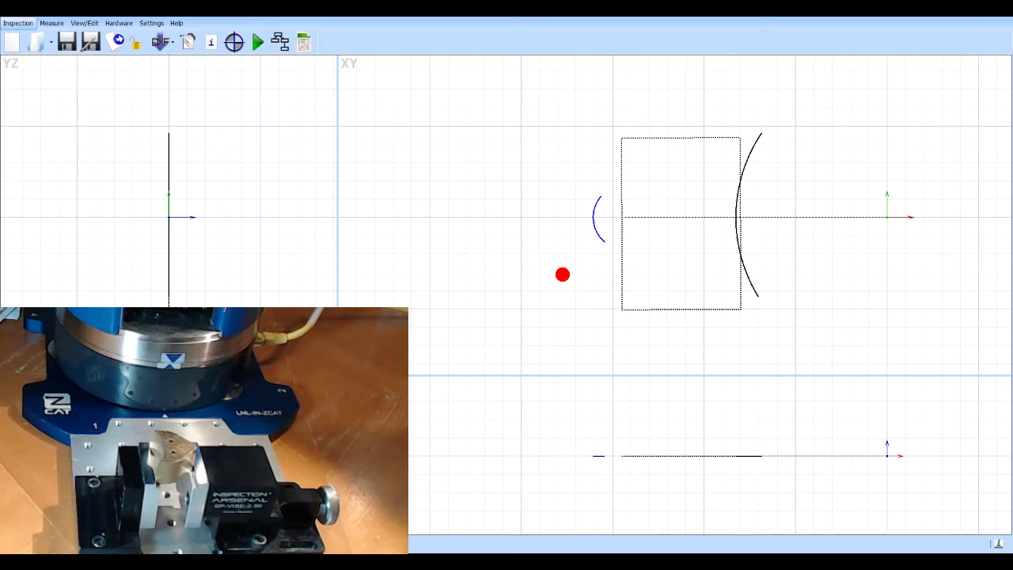
# Make the top plane datum A, placing its flag on the lower view.
pyautogui.click(702, 137)
pyautogui.click(717, 94)
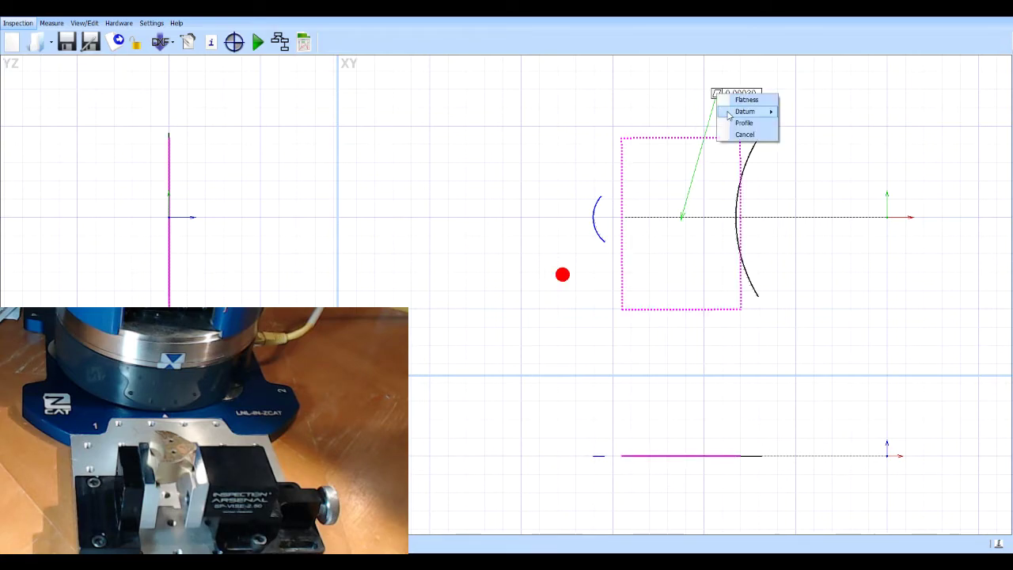
pyautogui.moveTo(744, 116)
pyautogui.click(856, 113)
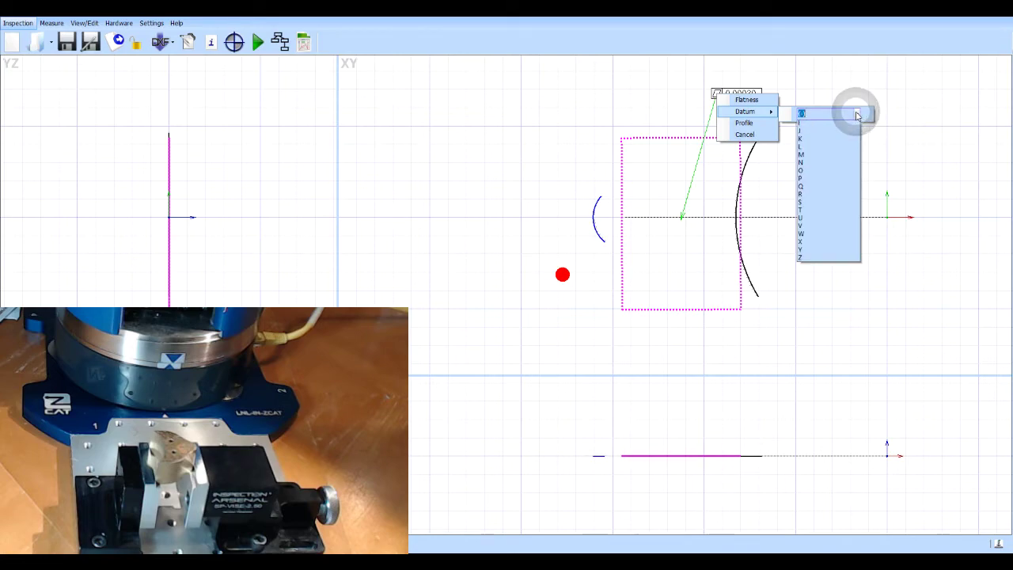
pyautogui.click(827, 135)
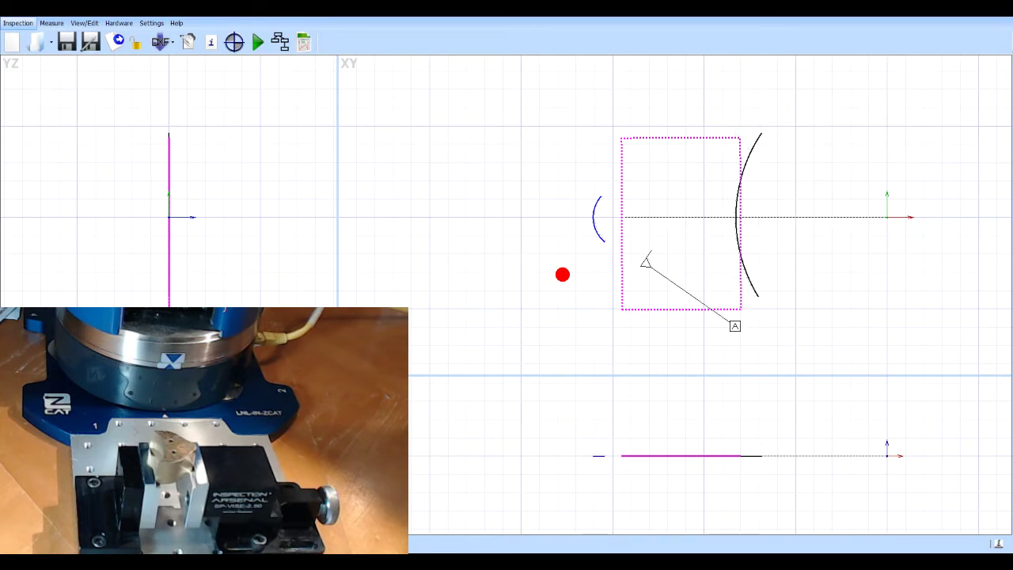
pyautogui.click(683, 401)
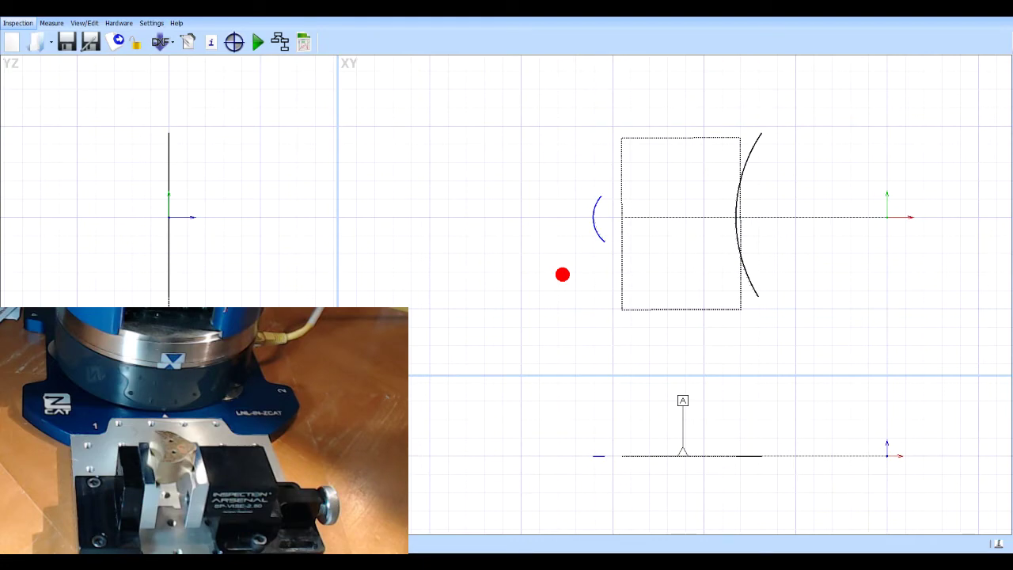
# Flag the large right arc as datum B and place its R0.82643 radius callout above the part.
pyautogui.click(749, 154)
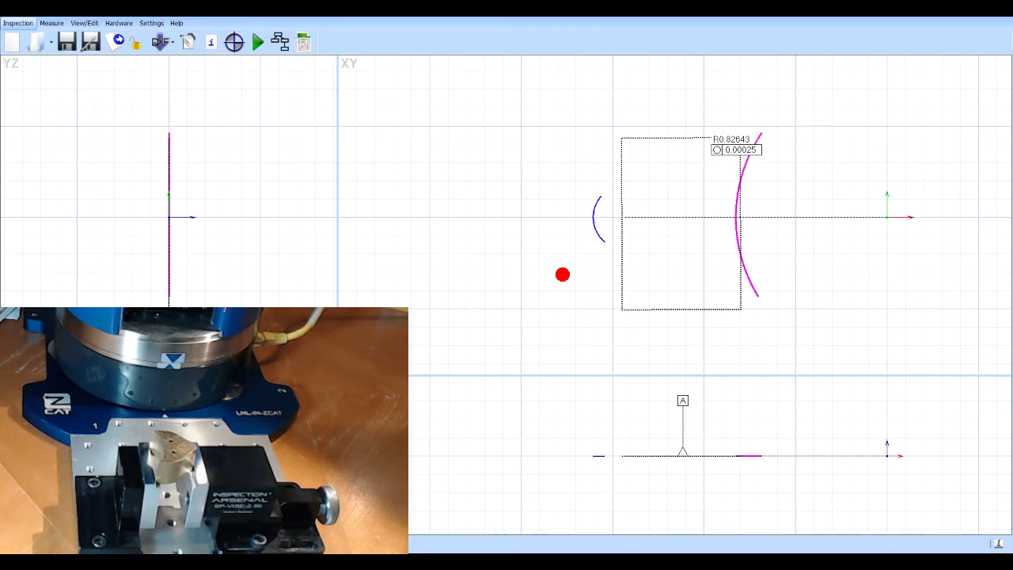
pyautogui.click(678, 91)
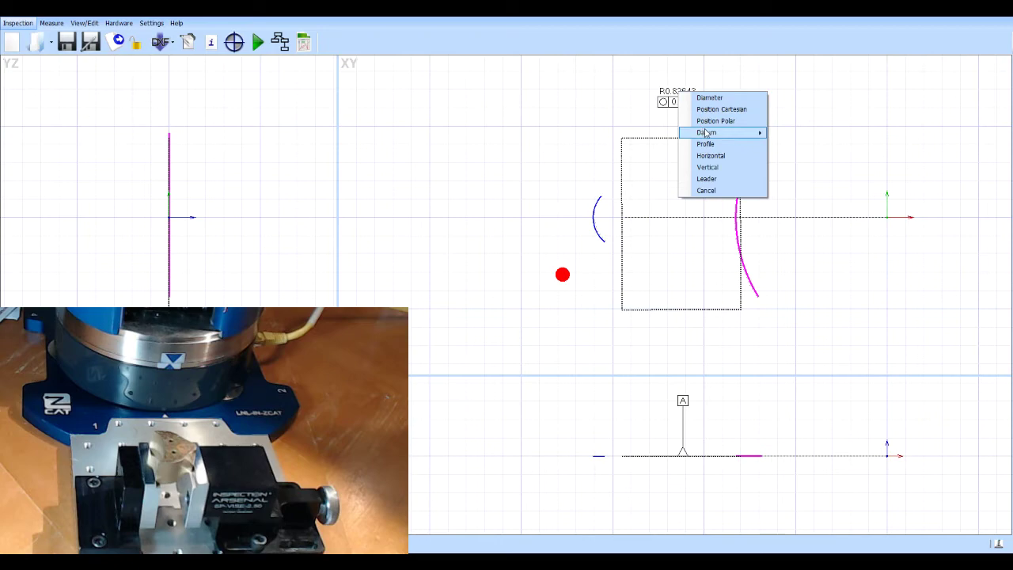
pyautogui.moveTo(747, 136)
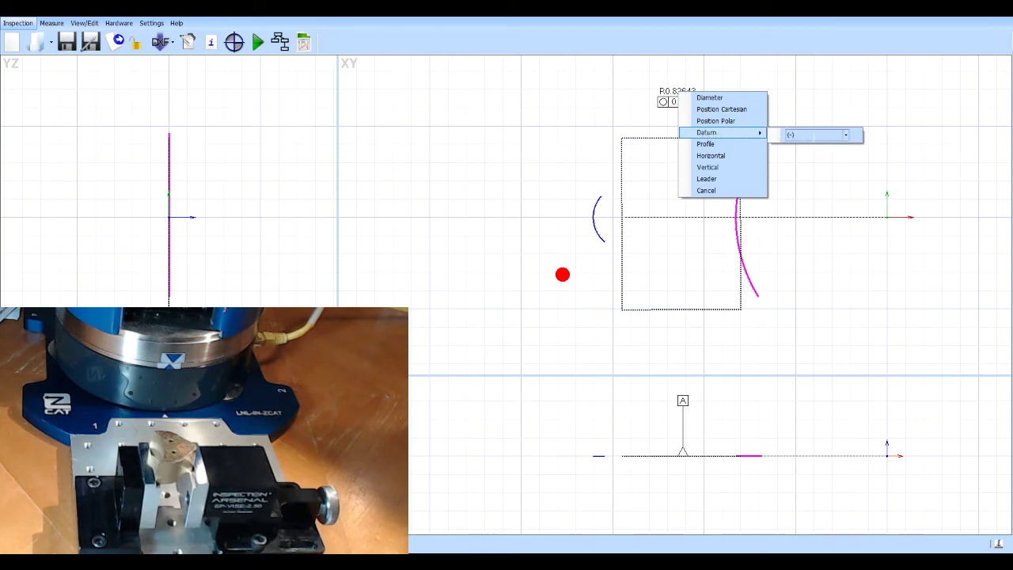
pyautogui.click(845, 135)
pyautogui.click(816, 152)
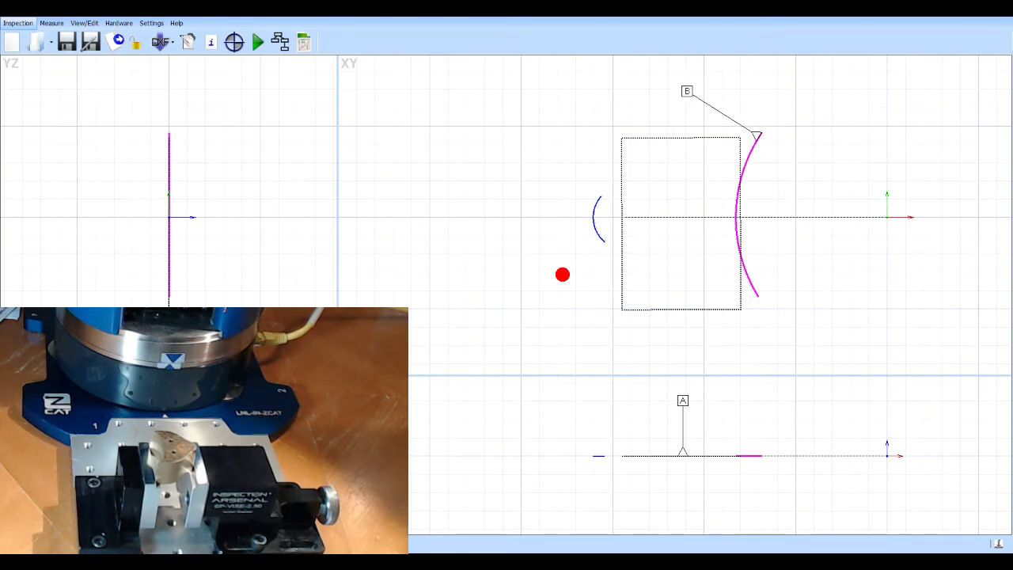
pyautogui.click(666, 79)
pyautogui.click(746, 153)
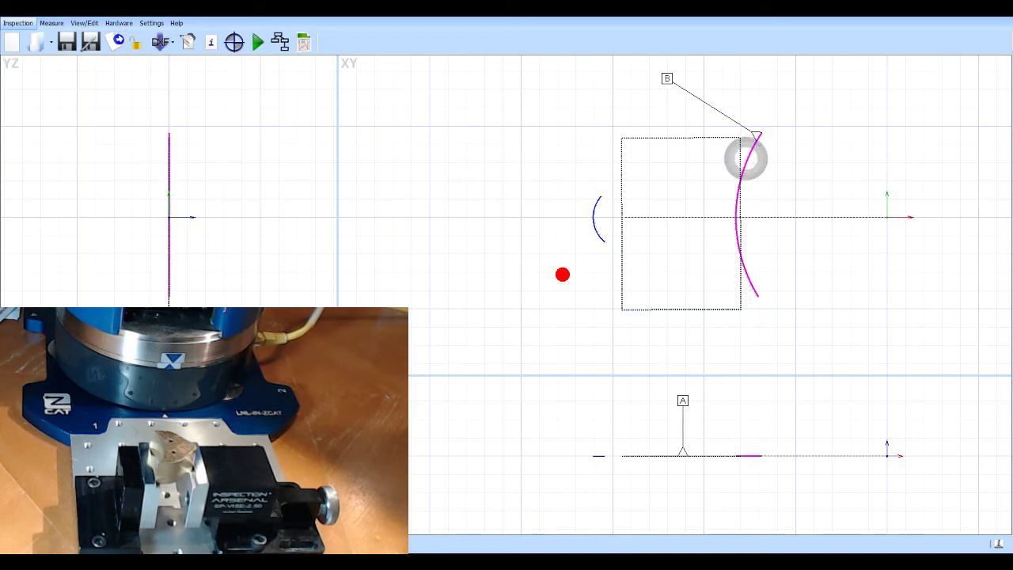
pyautogui.click(744, 183)
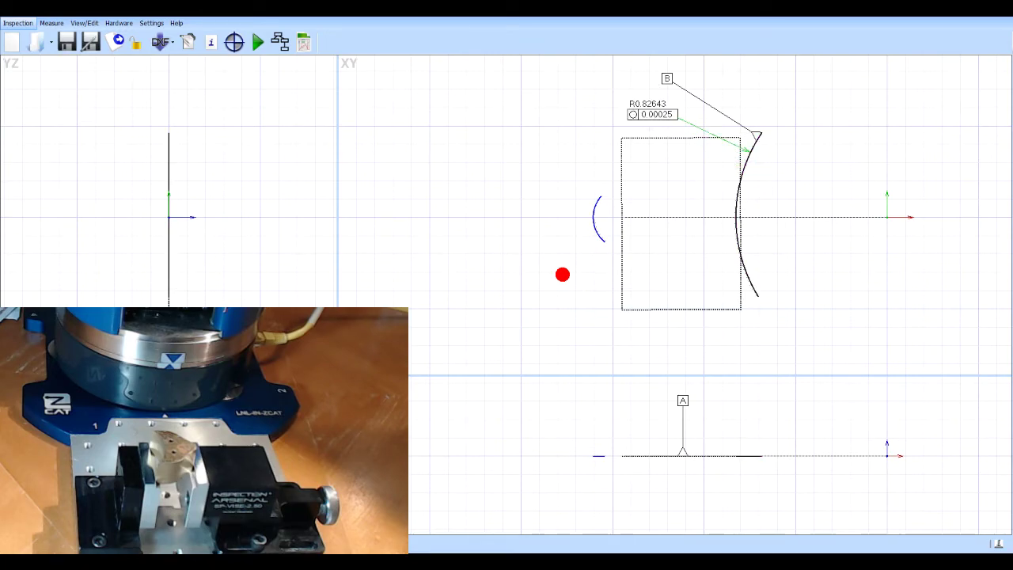
# Flag the horizontal centre line as datum C and place an R0.17643 callout up-left of the small arc.
pyautogui.click(803, 216)
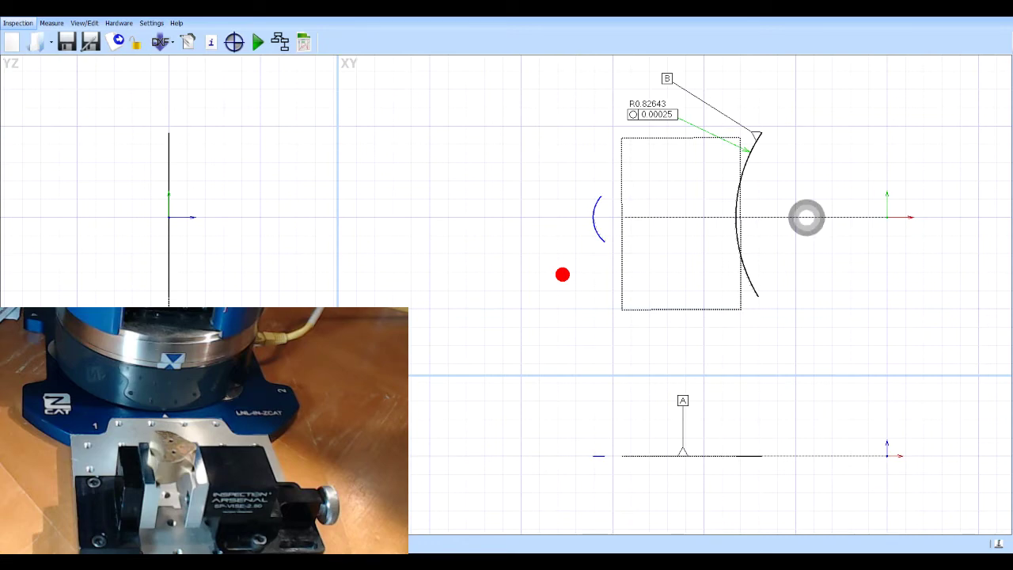
pyautogui.click(801, 158)
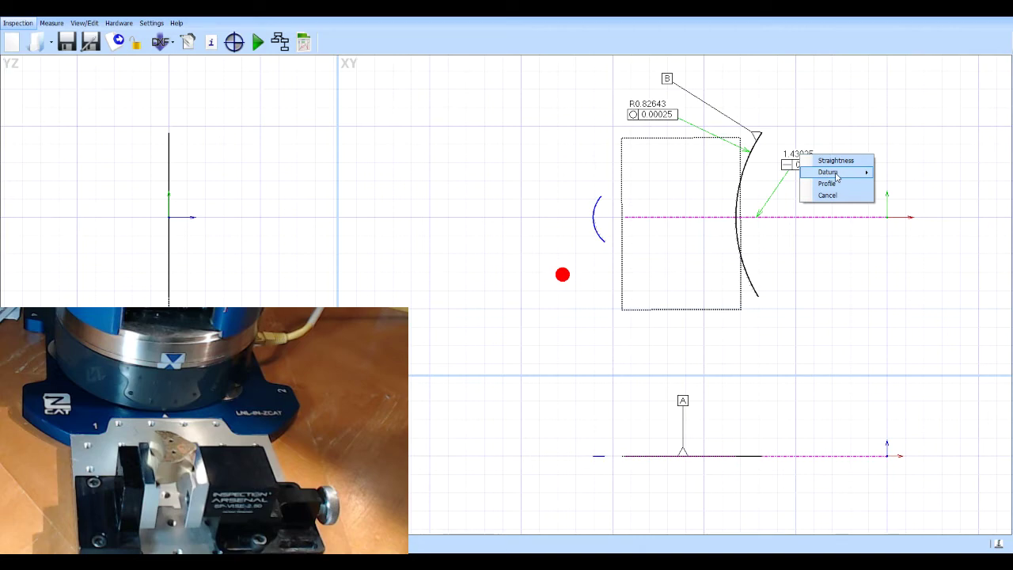
pyautogui.moveTo(831, 172)
pyautogui.click(953, 175)
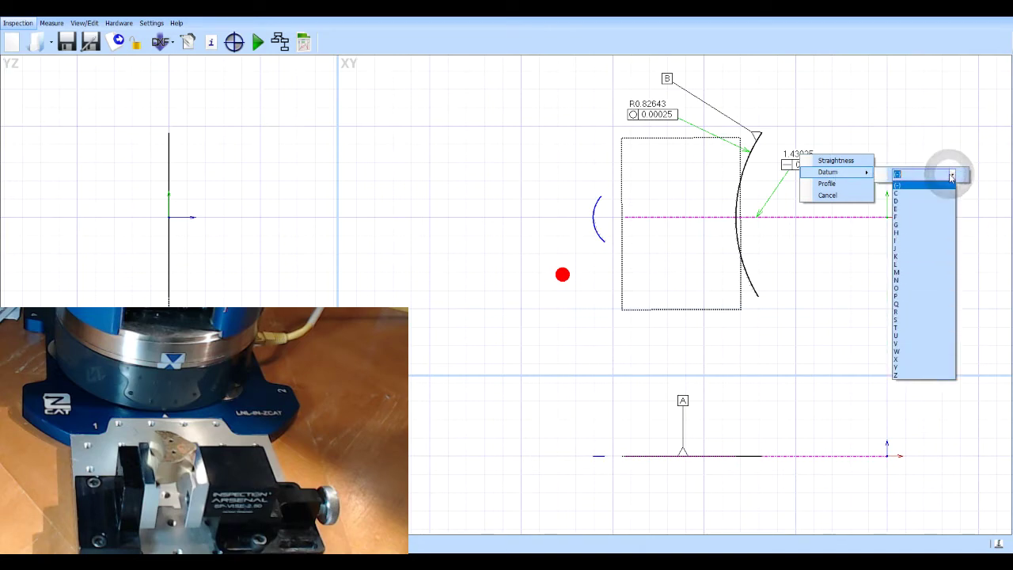
pyautogui.click(918, 209)
pyautogui.click(847, 125)
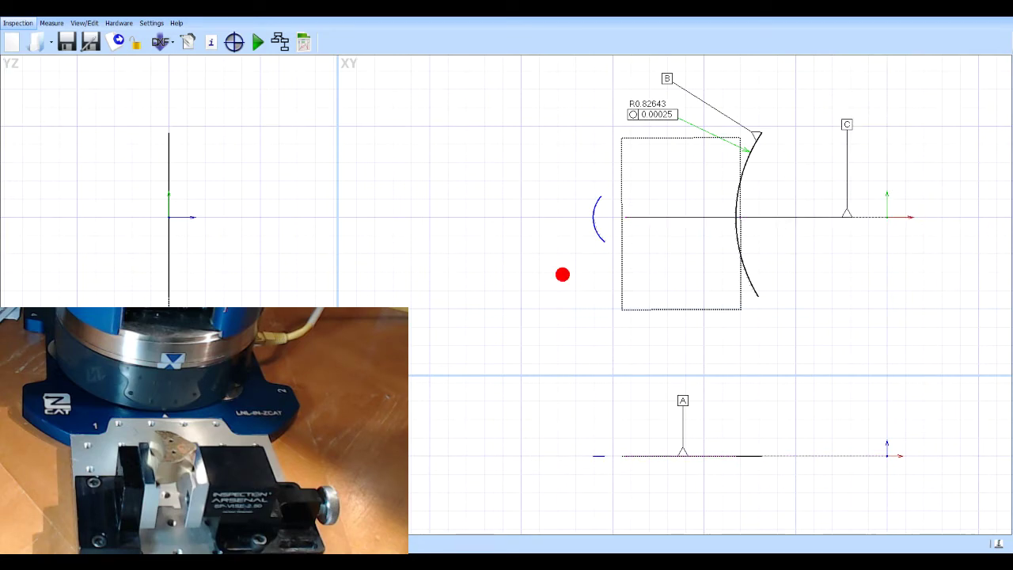
pyautogui.click(581, 184)
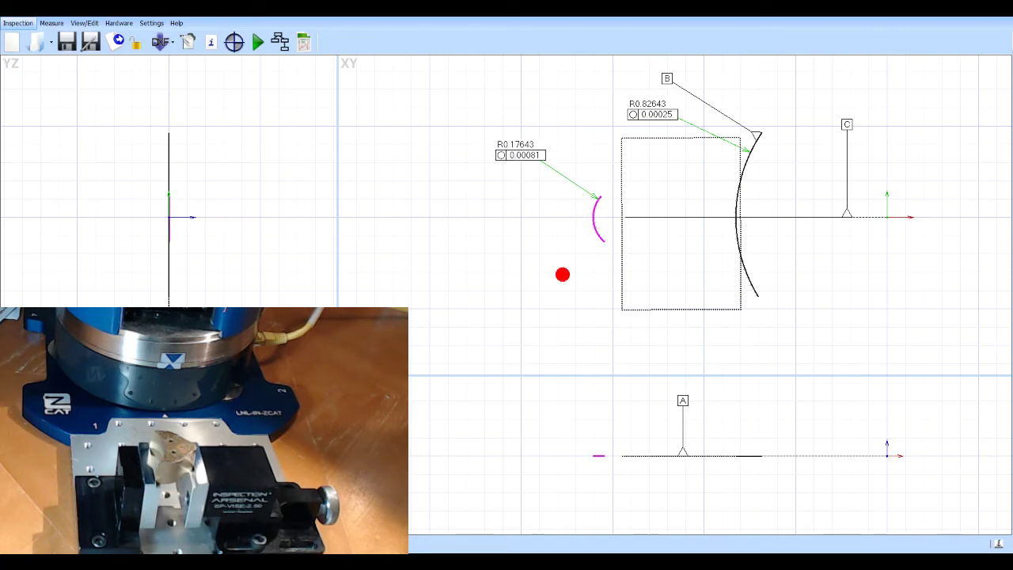
pyautogui.click(509, 141)
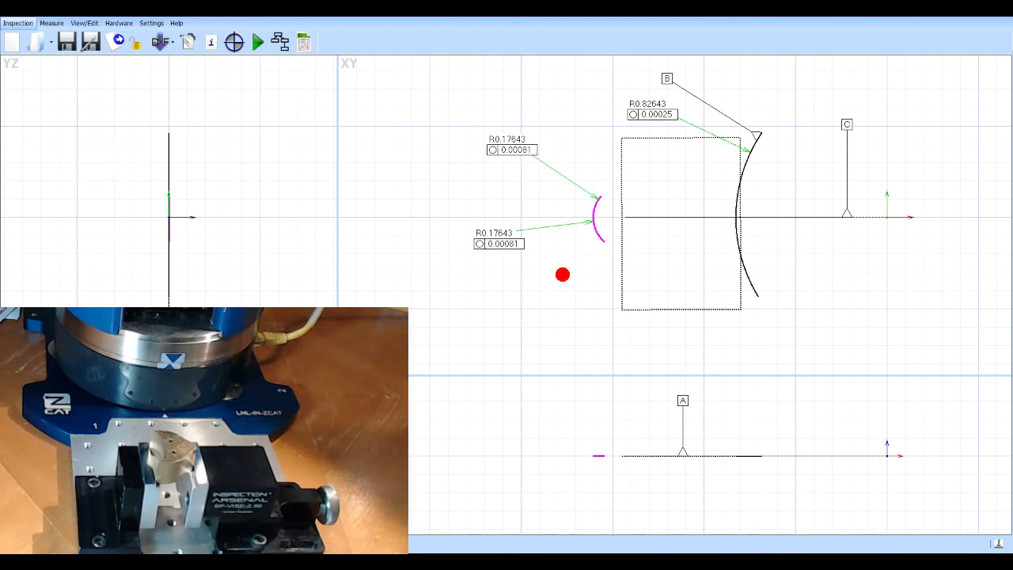
# Turn the second labels on the small and large arcs into 0.00000 profile callouts, positioned beside and below the part.
pyautogui.rightClick(495, 234)
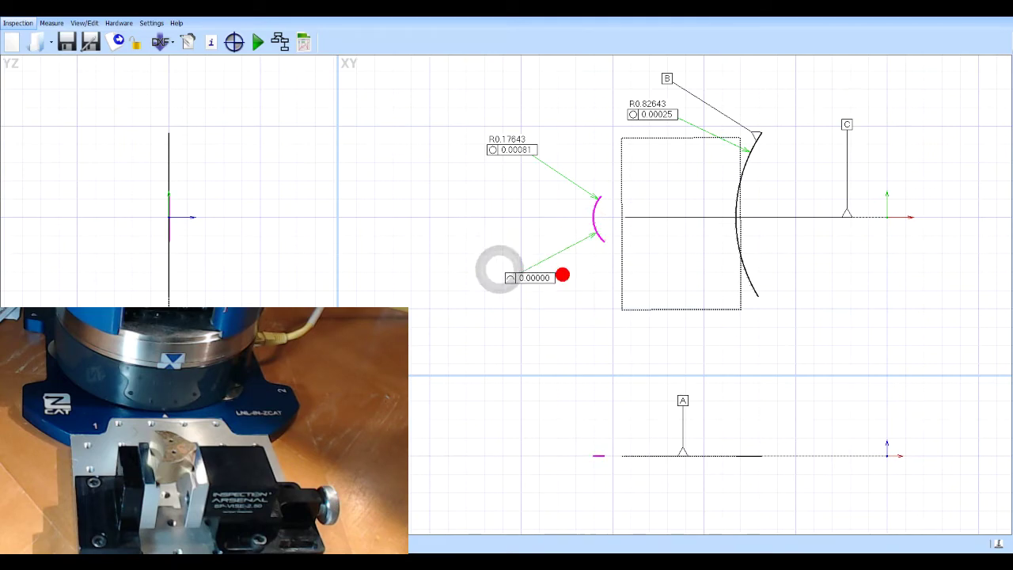
pyautogui.moveTo(498, 270); pyautogui.dragTo(475, 227)
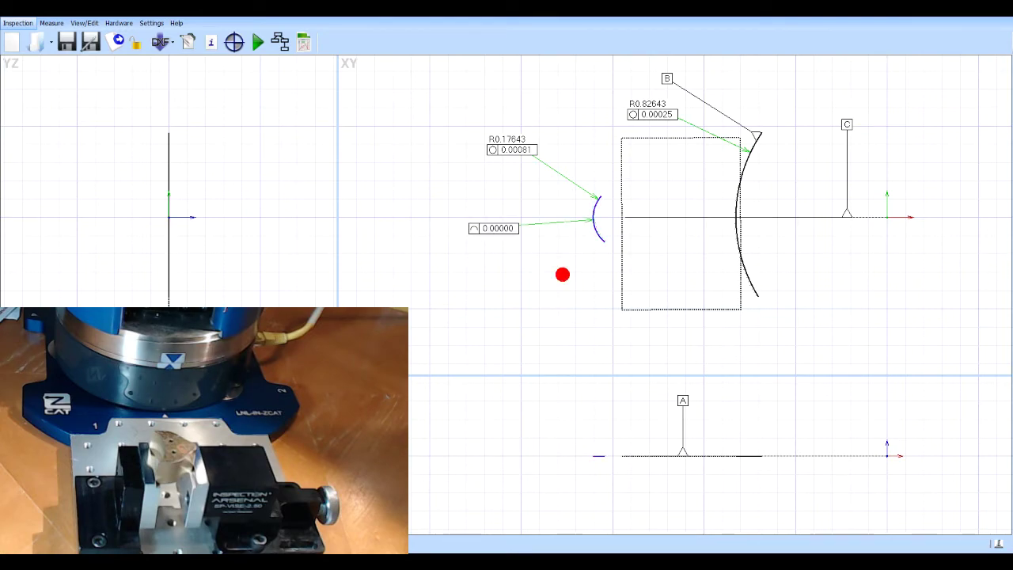
pyautogui.moveTo(753, 287); pyautogui.dragTo(648, 337)
pyautogui.rightClick(647, 337)
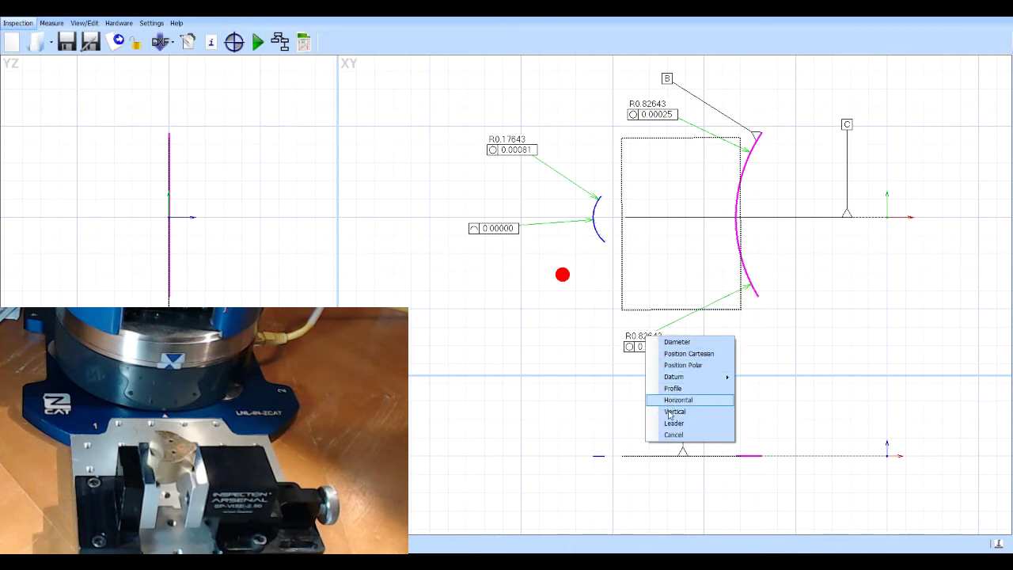
pyautogui.click(672, 388)
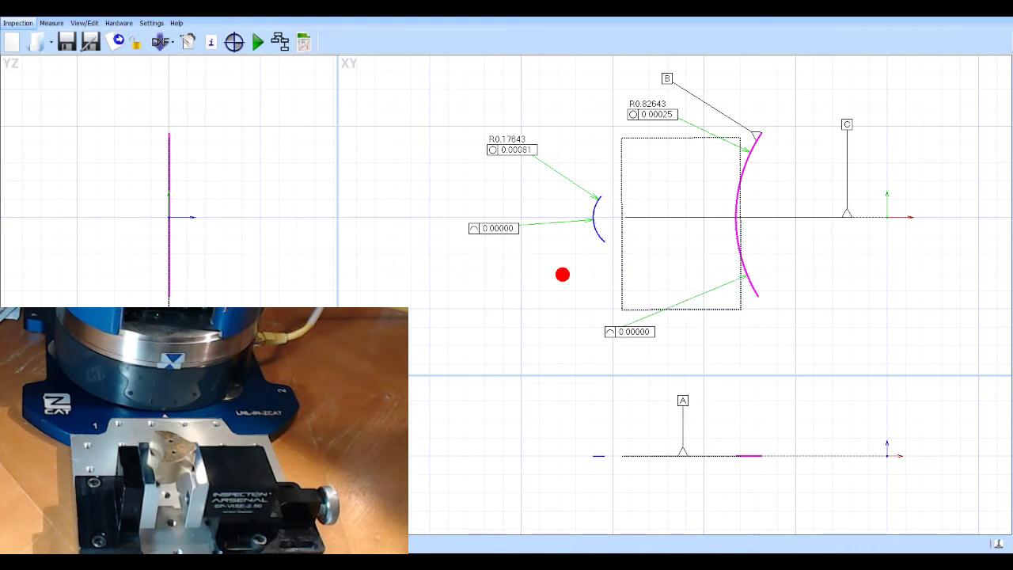
pyautogui.click(604, 325)
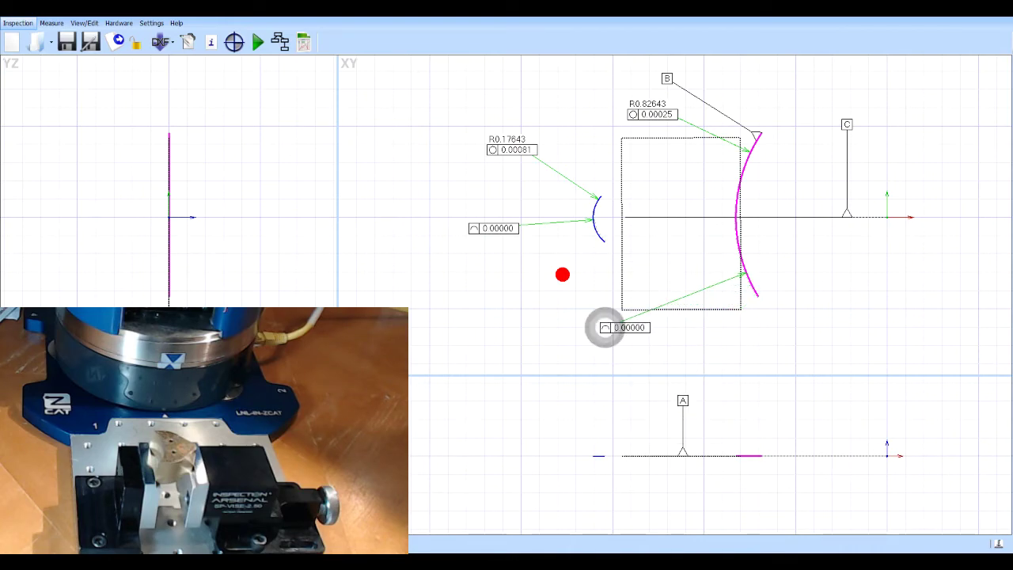
# Rerun the inspection keeping earlier SPC data, updating the arcs to R0.17673 and R0.82634.
pyautogui.click(258, 43)
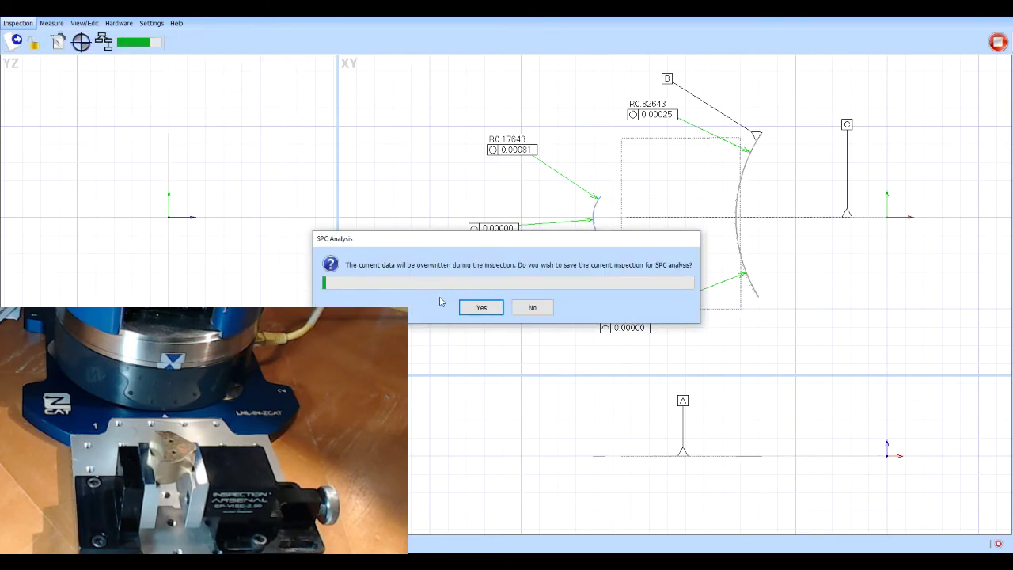
pyautogui.click(478, 309)
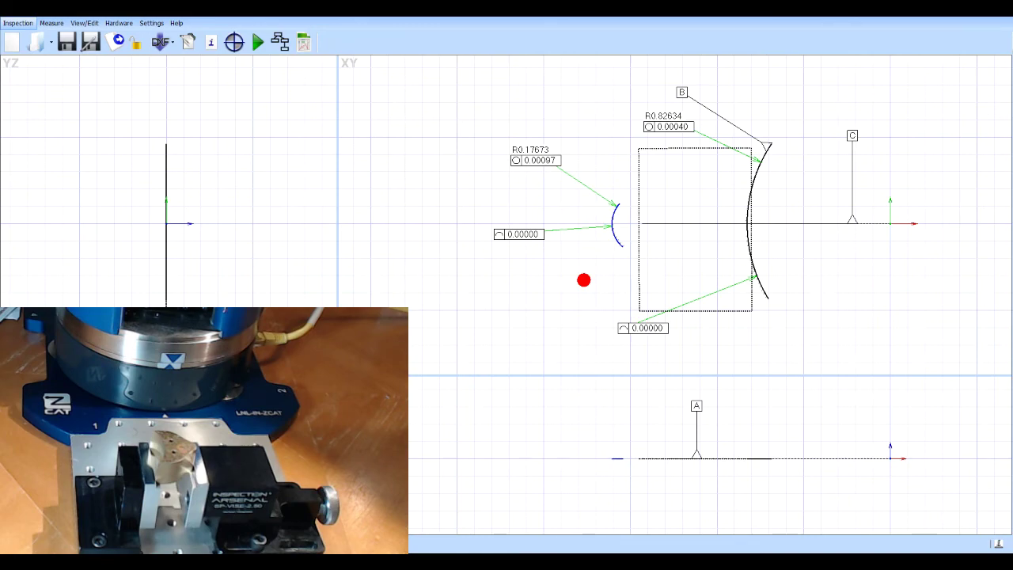
pyautogui.click(304, 42)
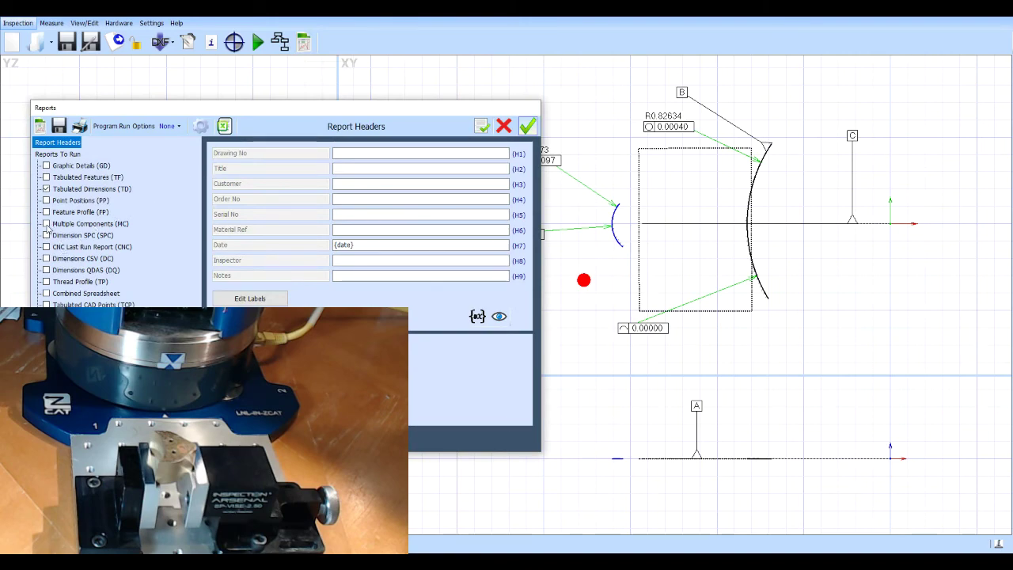
# Enable the Multiple Components report, preview both runs' passing arc radii, and accept the settings.
pyautogui.click(46, 224)
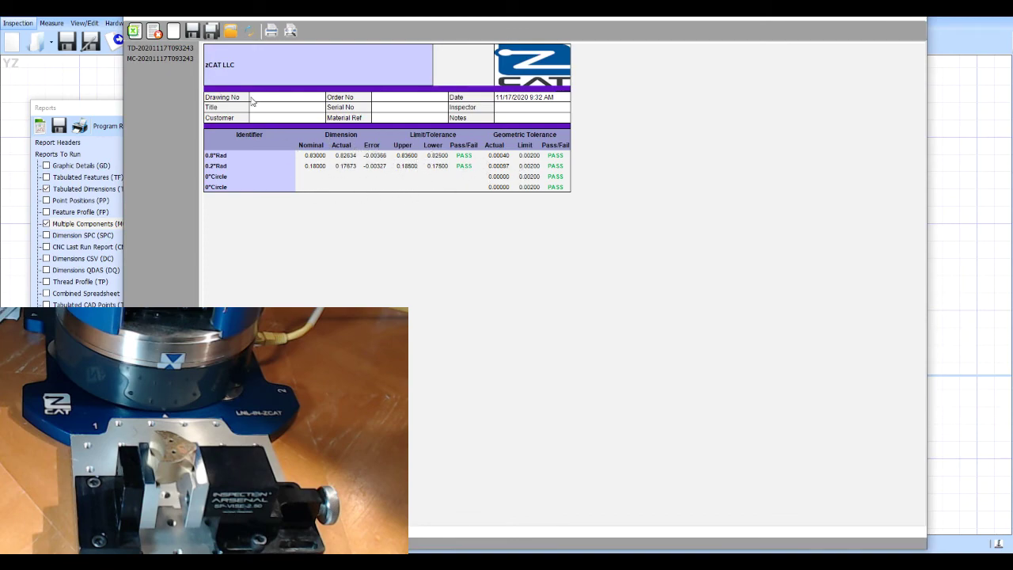
pyautogui.click(166, 60)
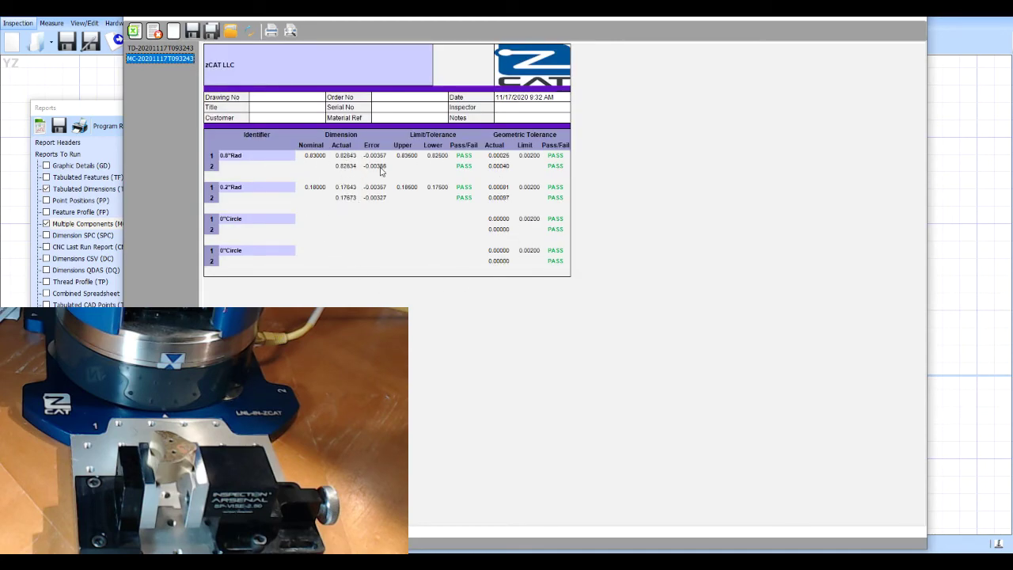
pyautogui.click(914, 22)
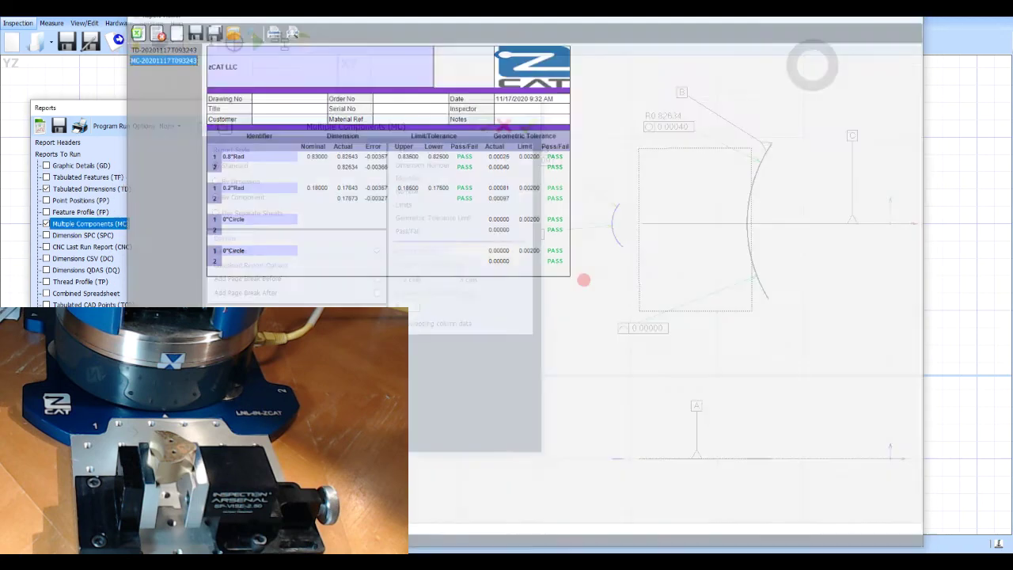
pyautogui.click(526, 128)
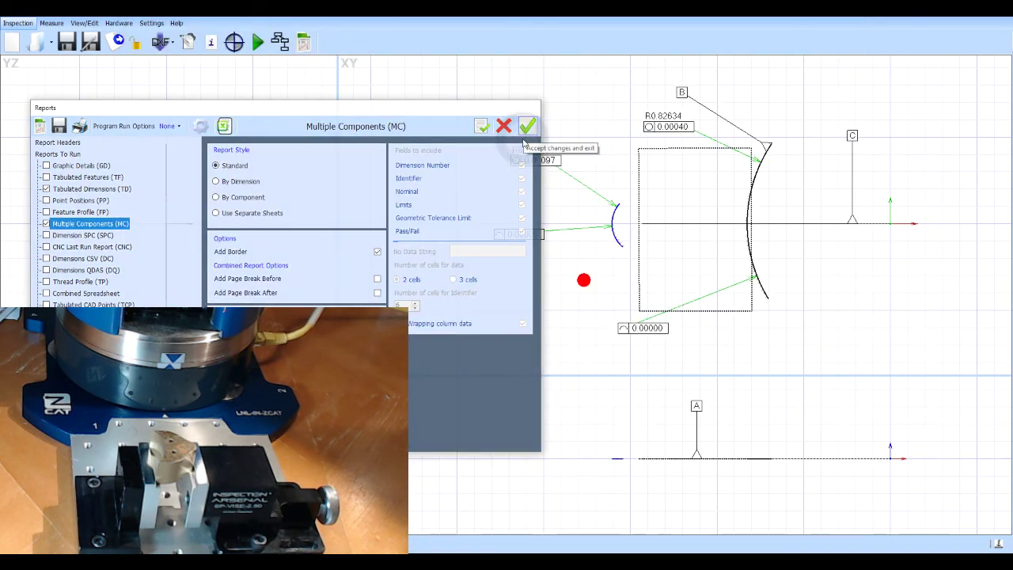